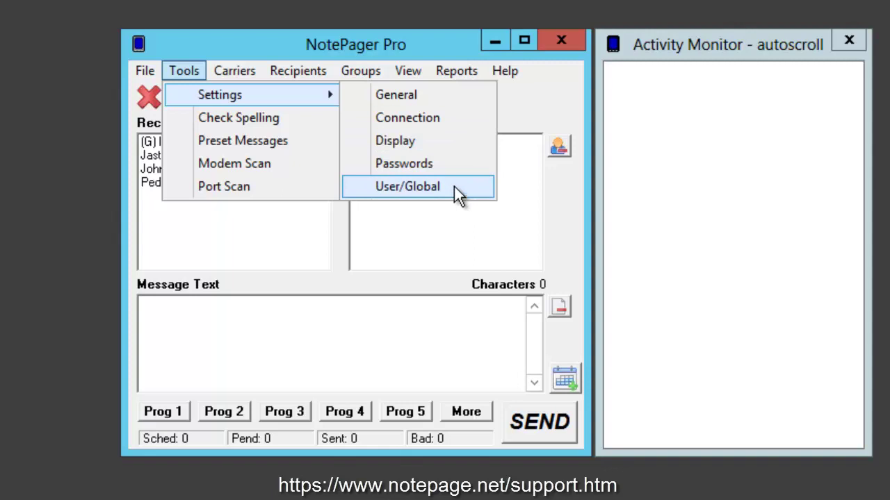
Open General settings and select the Sender's Name (%LoginName%) and Sender's Email values
{"action": "left_click", "coordinate": [451, 95]}
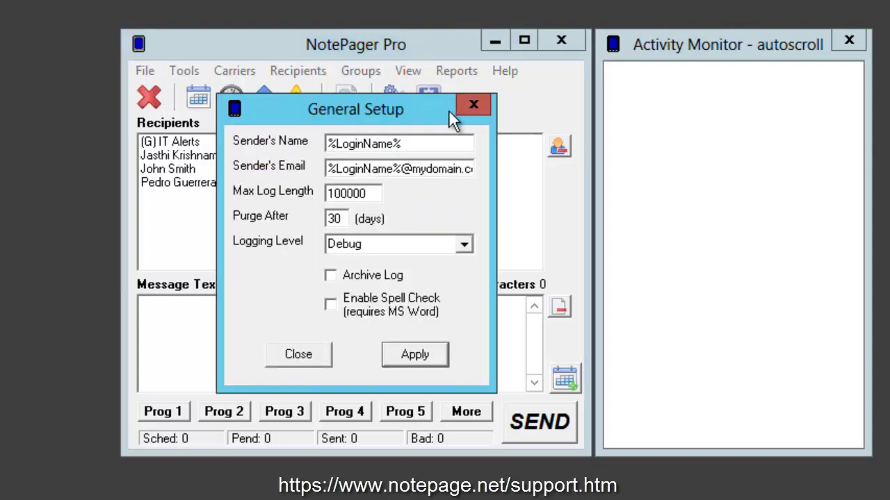
{"action": "left_click_drag", "start_coordinate": [420, 143], "coordinate": [296, 132]}
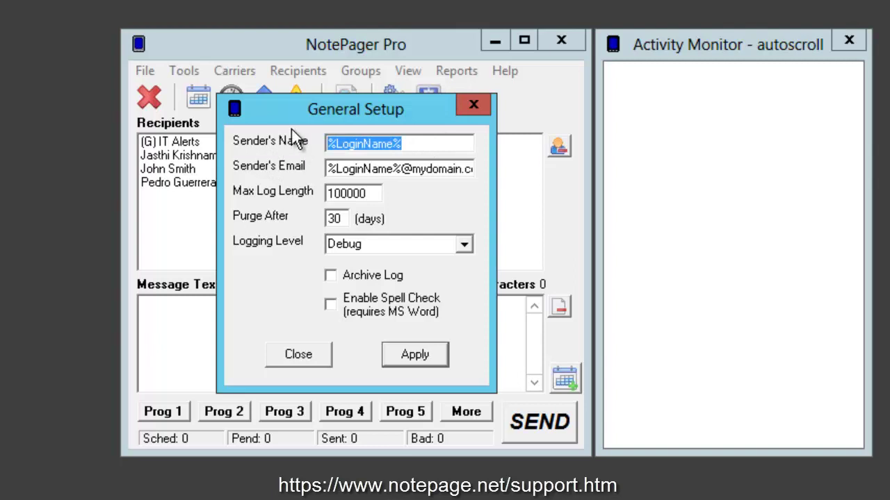
{"action": "left_click", "coordinate": [424, 147]}
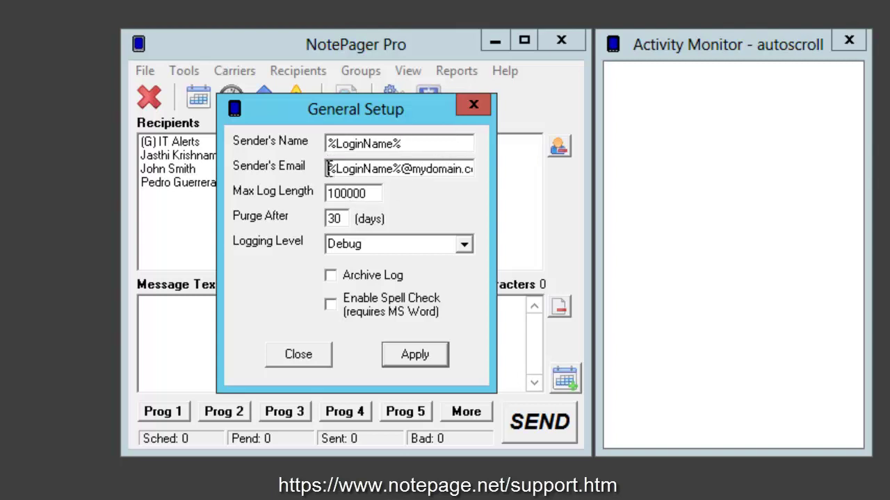
{"action": "left_click_drag", "start_coordinate": [328, 169], "coordinate": [480, 171]}
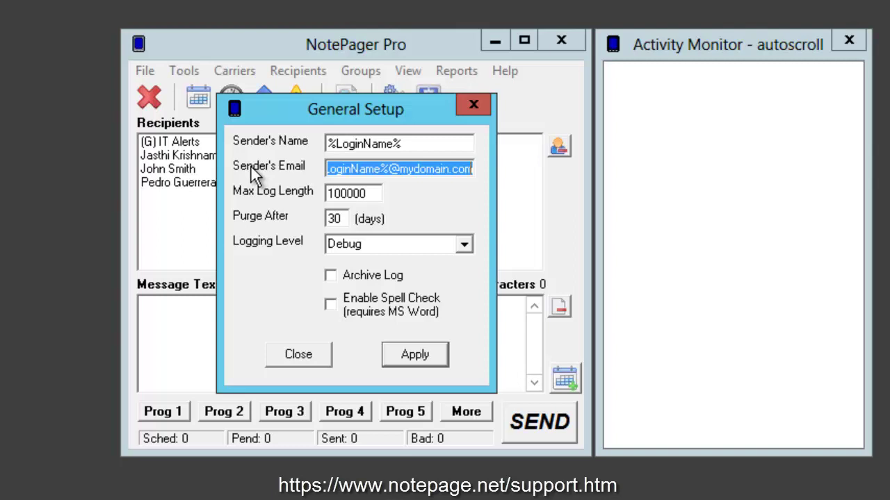
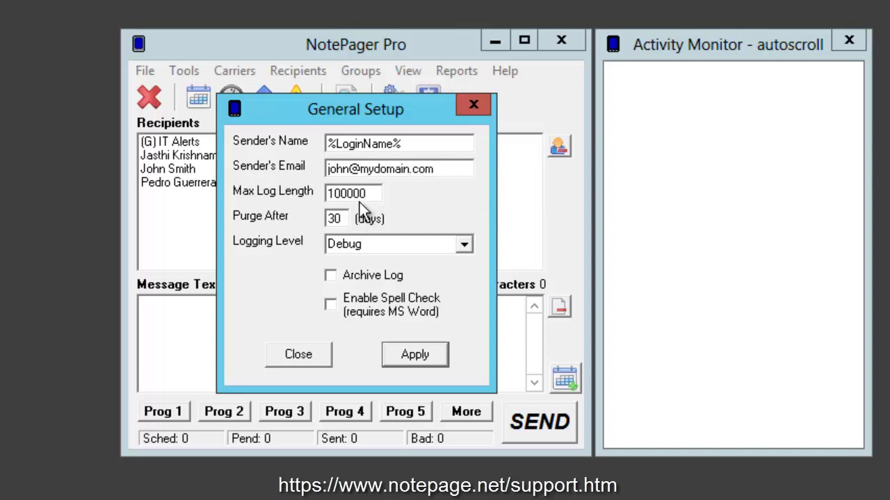
Enter the new sender email address, check Max Log Length 100000, and view the Logging Level choices
{"action": "left_click_drag", "start_coordinate": [366, 194], "coordinate": [280, 199]}
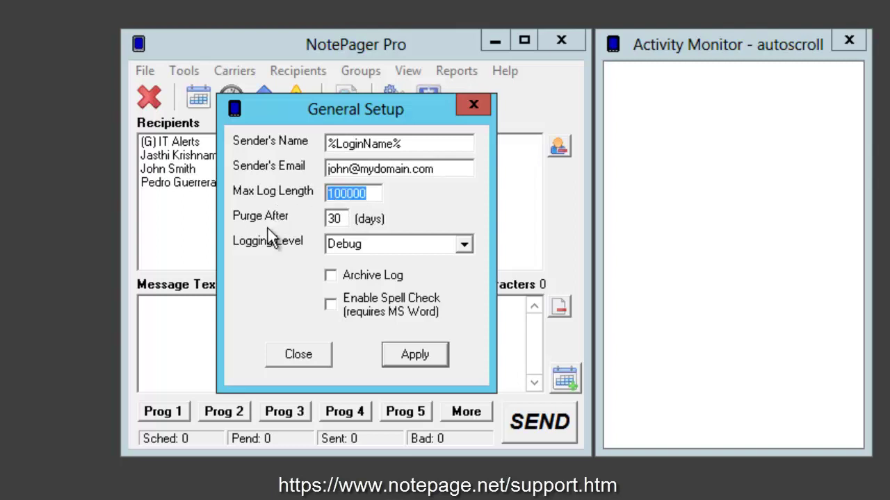
{"action": "left_click", "coordinate": [347, 194]}
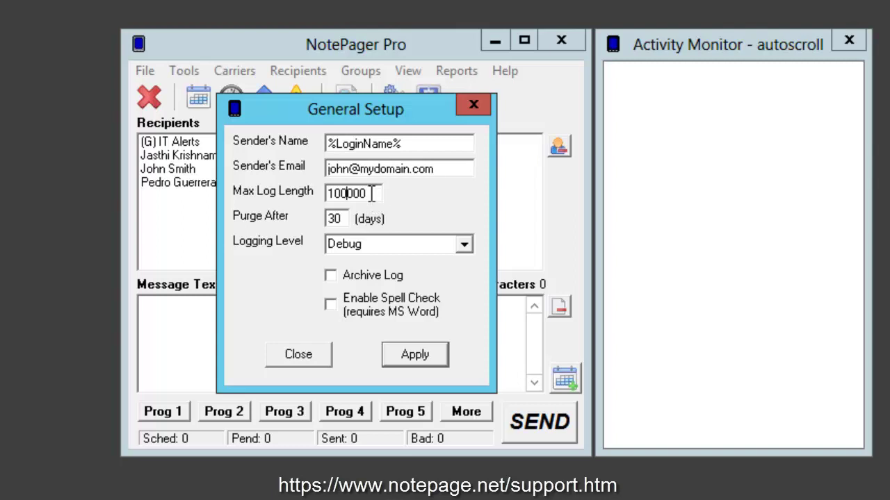
{"action": "left_click", "coordinate": [371, 194]}
{"action": "key", "text": "Tab"}
{"action": "left_click", "coordinate": [464, 245]}
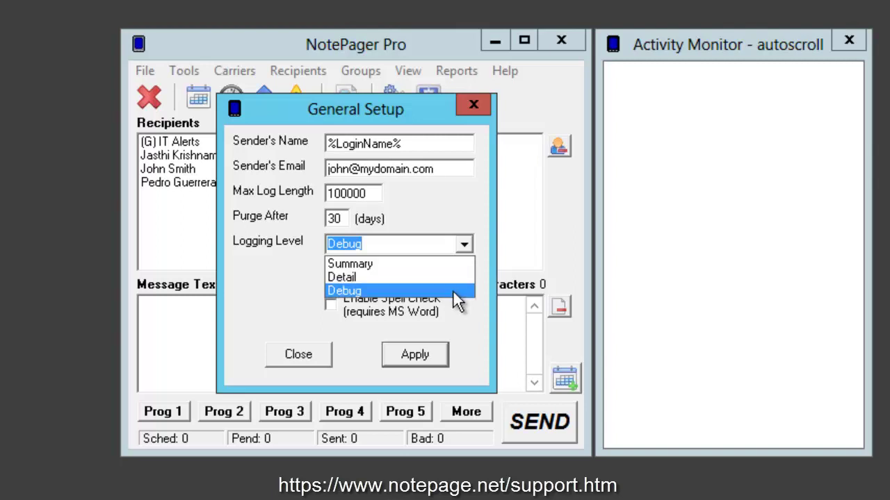
Keep Debug logging, leaving Archive Log and Enable Spell Check both unticked
{"action": "left_click", "coordinate": [453, 290]}
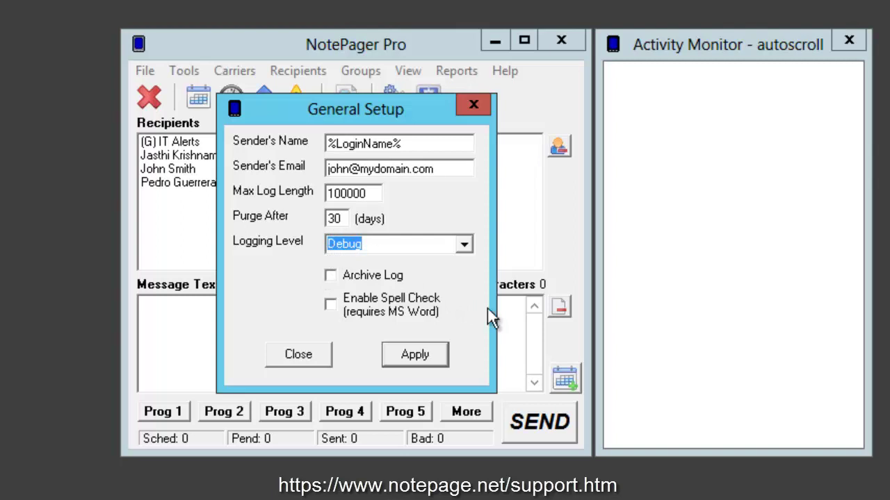
{"action": "left_click", "coordinate": [351, 275]}
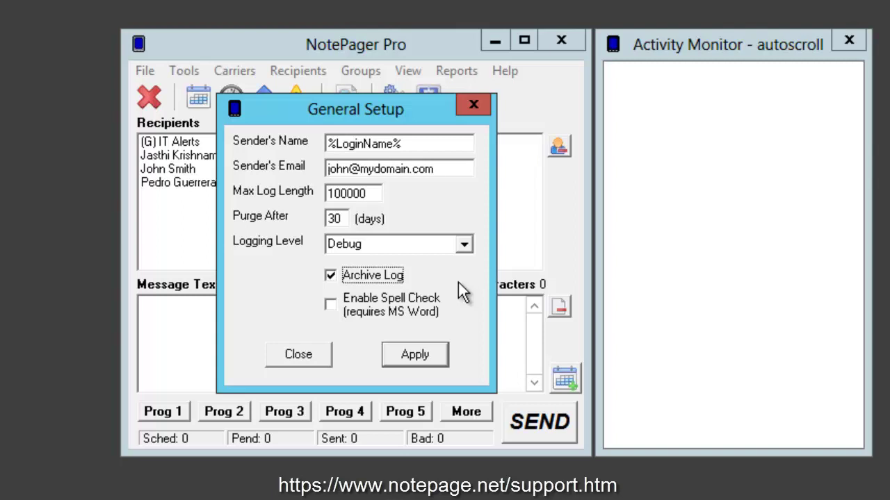
{"action": "left_click", "coordinate": [331, 307]}
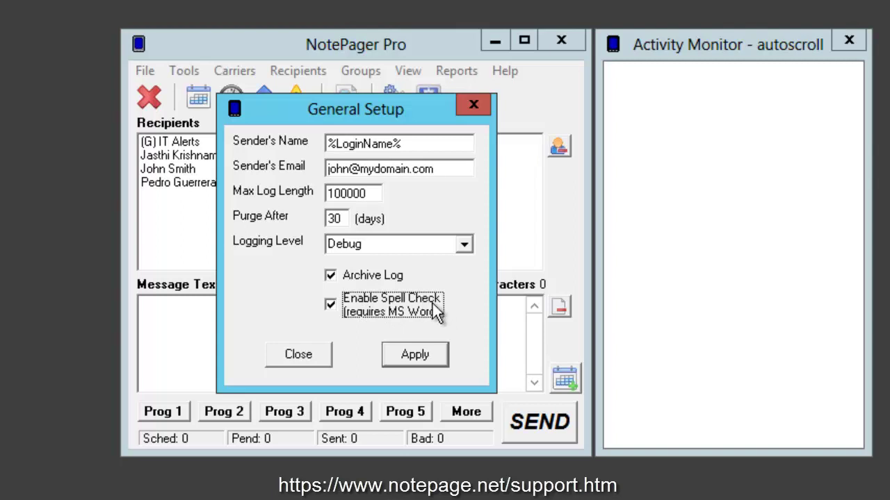
{"action": "left_click", "coordinate": [422, 306]}
{"action": "left_click", "coordinate": [396, 277]}
Close General Setup and bring up the Tools > Settings categories again
{"action": "left_click", "coordinate": [300, 356]}
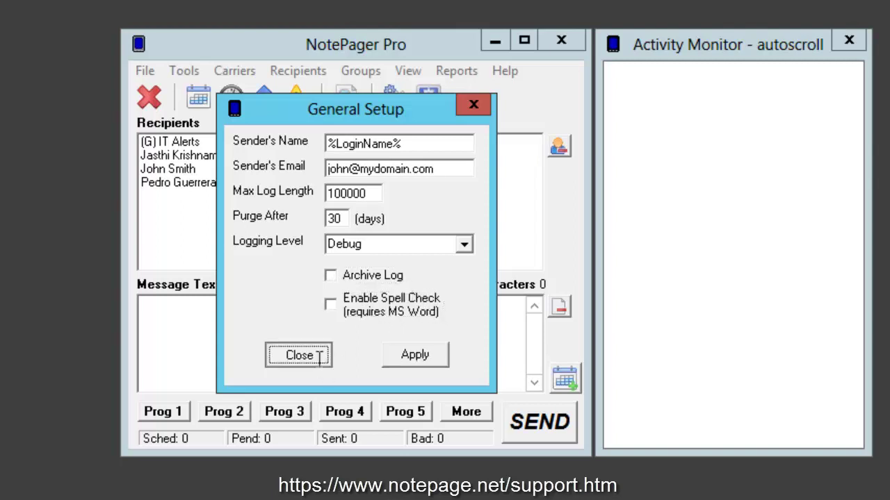
{"action": "left_click", "coordinate": [183, 70]}
{"action": "mouse_move", "coordinate": [198, 98]}
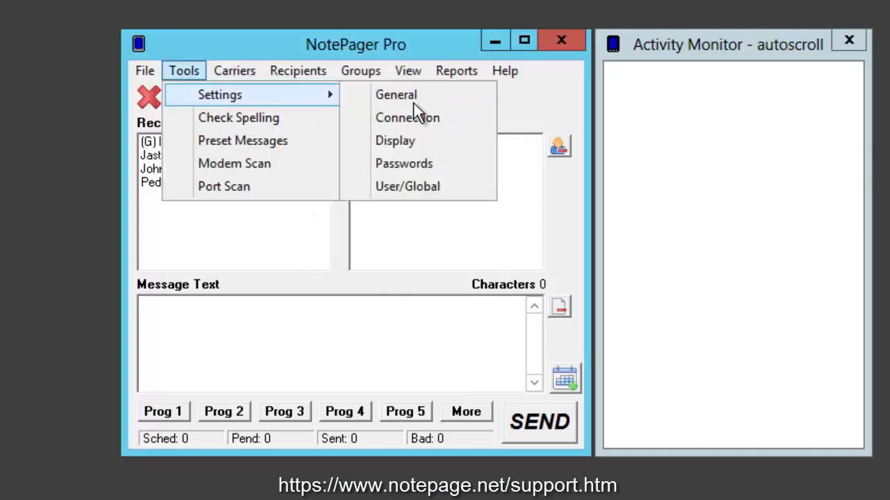
{"action": "left_click", "coordinate": [424, 120]}
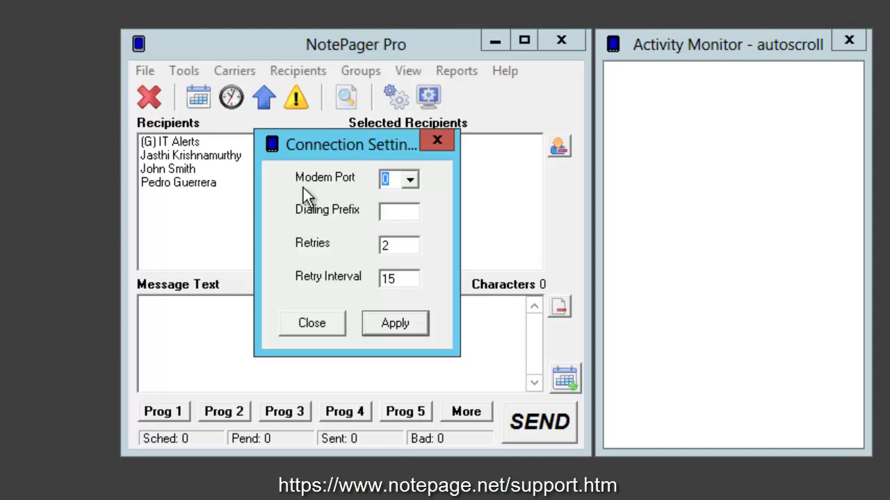
{"action": "left_click", "coordinate": [410, 180]}
{"action": "left_click_drag", "start_coordinate": [414, 217], "coordinate": [420, 198]}
{"action": "left_click", "coordinate": [415, 179]}
{"action": "left_click", "coordinate": [396, 213]}
{"action": "left_click", "coordinate": [415, 245]}
{"action": "left_click", "coordinate": [413, 277]}
{"action": "left_click", "coordinate": [321, 326]}
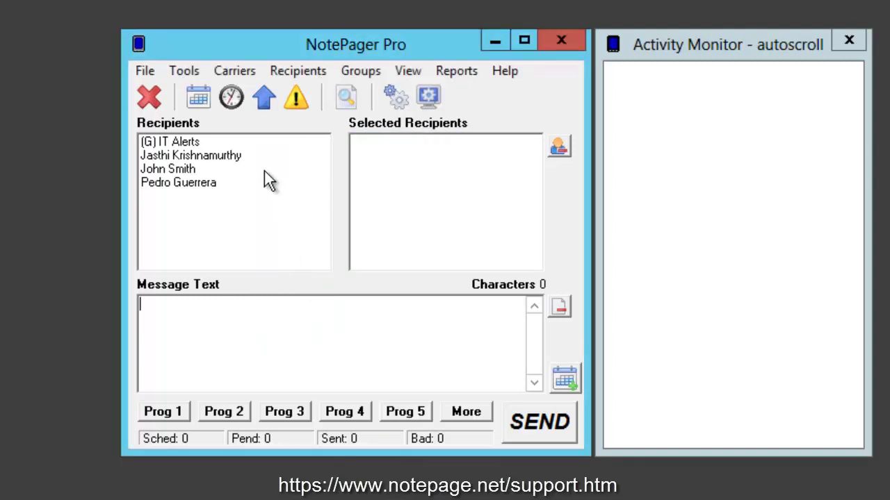
{"action": "left_click", "coordinate": [184, 70]}
{"action": "mouse_move", "coordinate": [207, 90]}
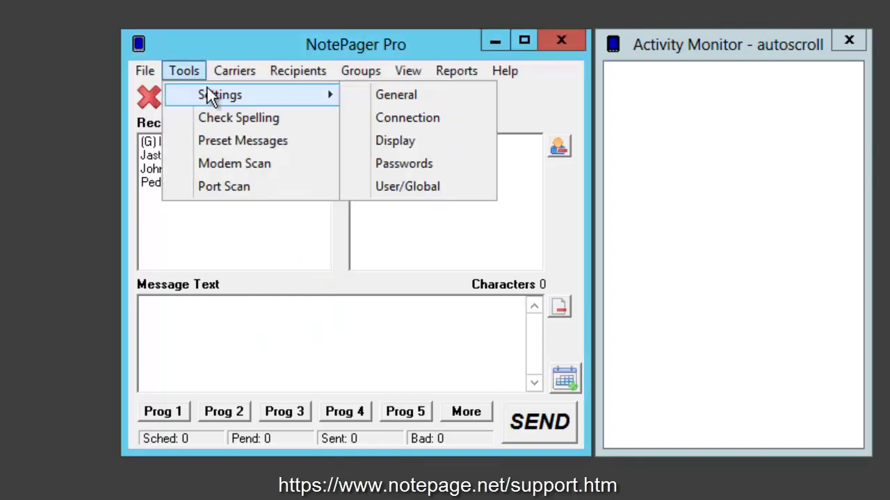
In Display settings, review the Comment labels and Max Msg Length 2000, then tick Remove Preset Buttons
{"action": "left_click", "coordinate": [404, 142]}
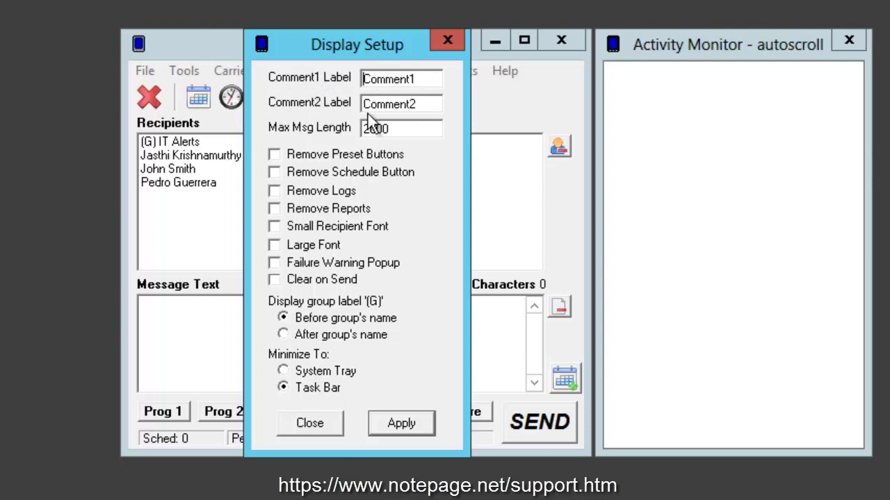
{"action": "left_click_drag", "start_coordinate": [427, 78], "coordinate": [362, 79]}
{"action": "left_click_drag", "start_coordinate": [425, 103], "coordinate": [311, 105]}
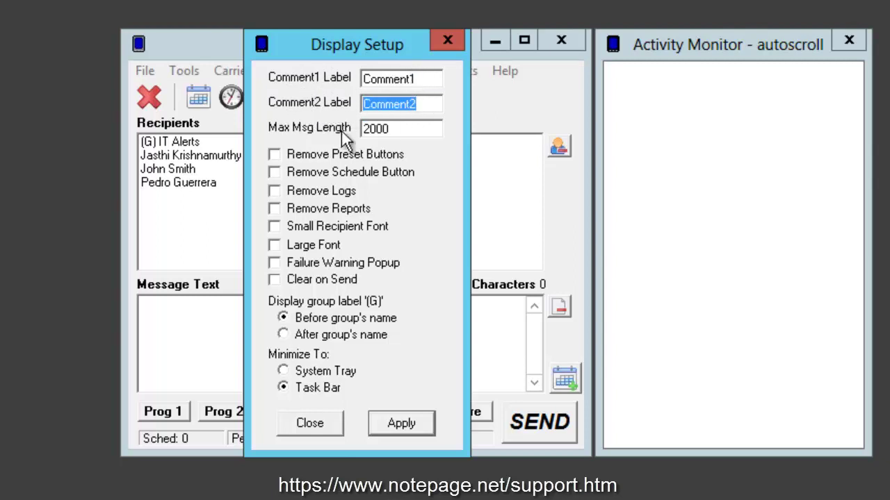
{"action": "left_click", "coordinate": [405, 128]}
{"action": "left_click_drag", "start_coordinate": [405, 127], "coordinate": [310, 126]}
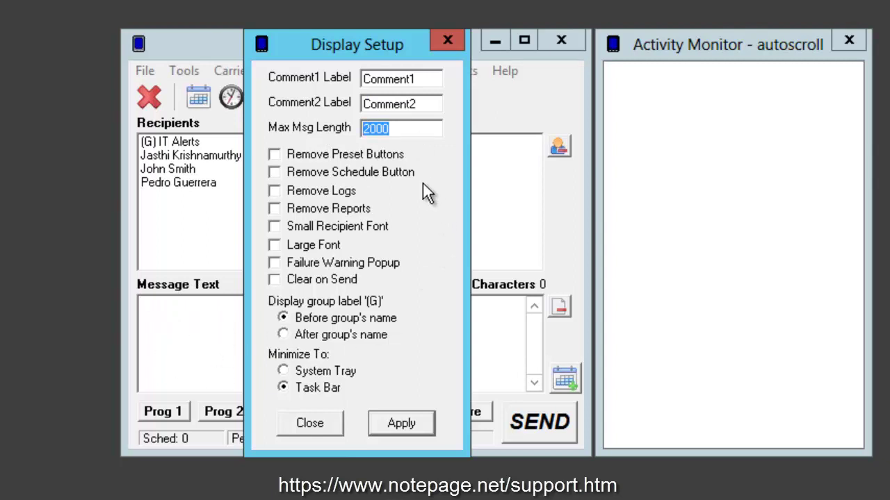
{"action": "left_click", "coordinate": [283, 155]}
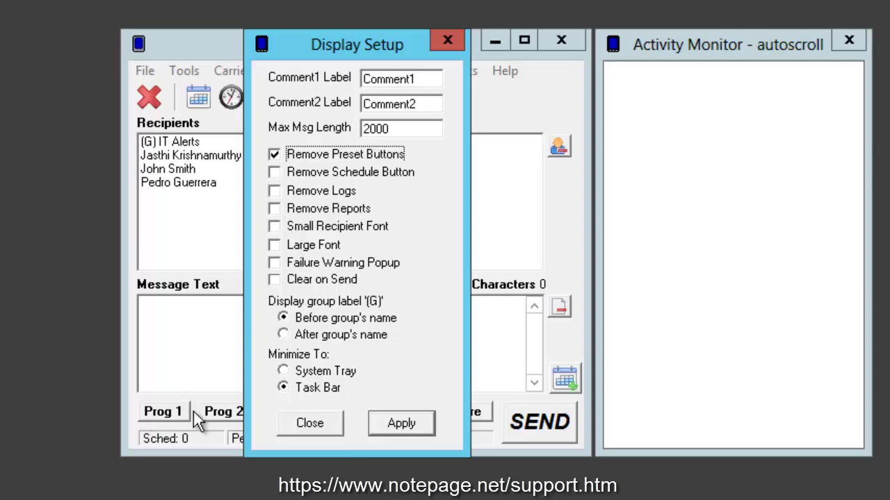
Leave the Remove Preset Buttons, Schedule Button, Logs and Reports options unticked
{"action": "left_click", "coordinate": [321, 161]}
{"action": "left_click", "coordinate": [324, 175]}
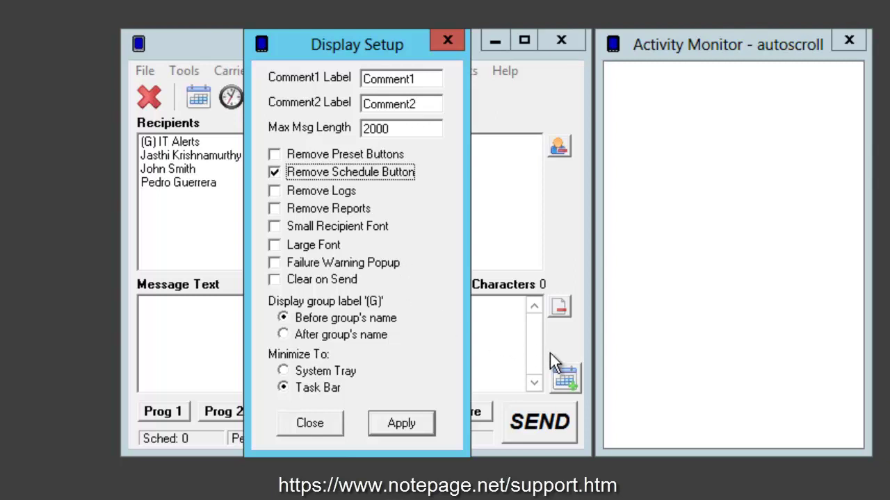
{"action": "left_click", "coordinate": [308, 178]}
{"action": "left_click", "coordinate": [310, 192]}
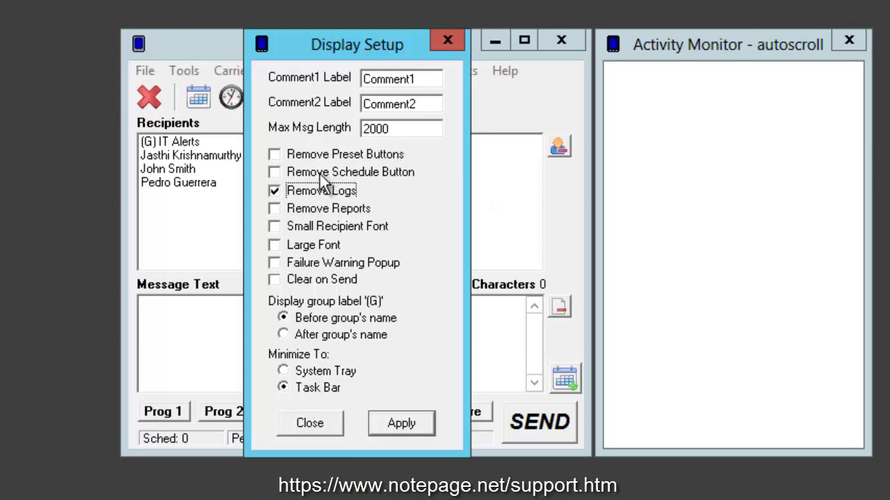
{"action": "left_click", "coordinate": [317, 194]}
{"action": "left_click", "coordinate": [327, 209]}
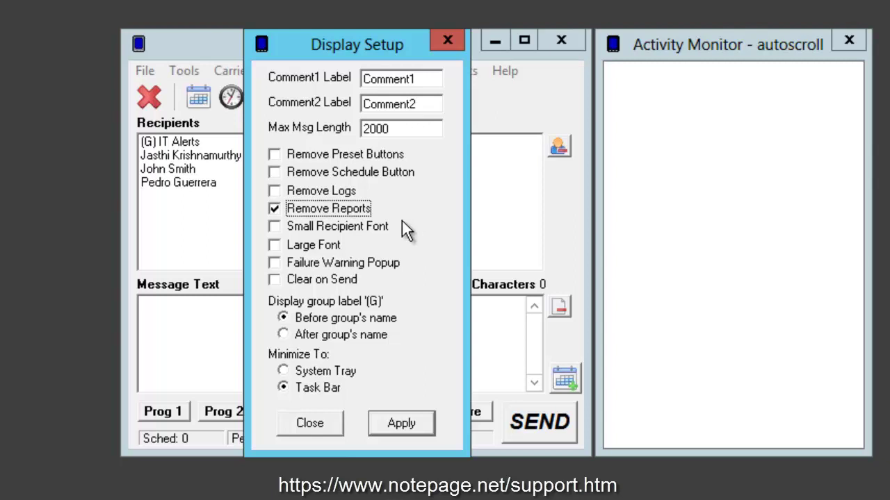
{"action": "left_click", "coordinate": [356, 216]}
Leave small recipient font, failure warning popup and clear-after-sending unticked
{"action": "left_click", "coordinate": [355, 228]}
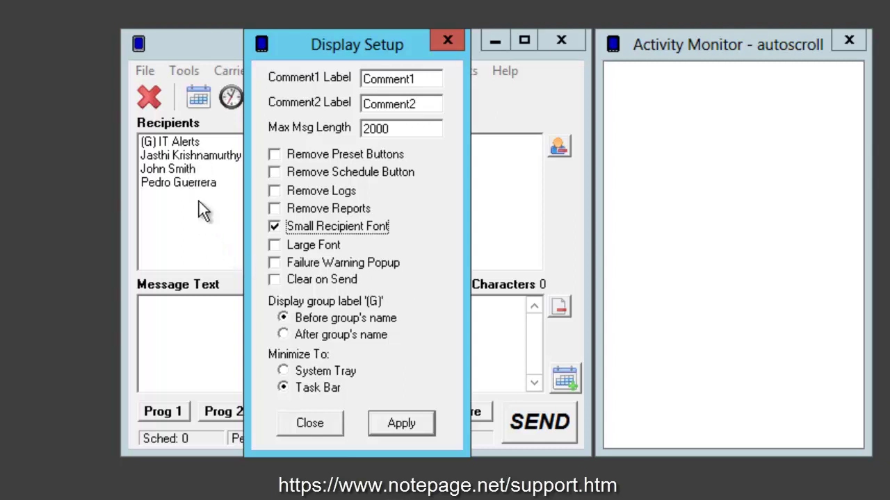
{"action": "left_click", "coordinate": [325, 230]}
{"action": "left_click", "coordinate": [325, 263]}
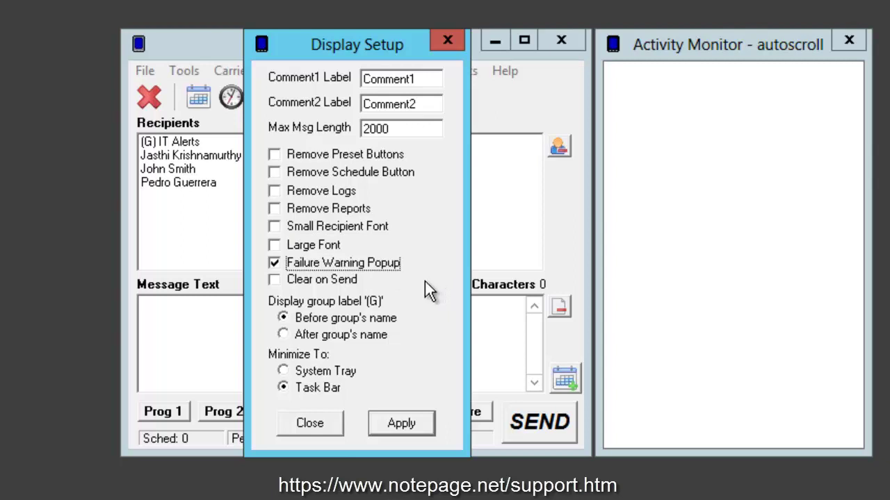
{"action": "left_click", "coordinate": [393, 271]}
{"action": "left_click", "coordinate": [356, 280]}
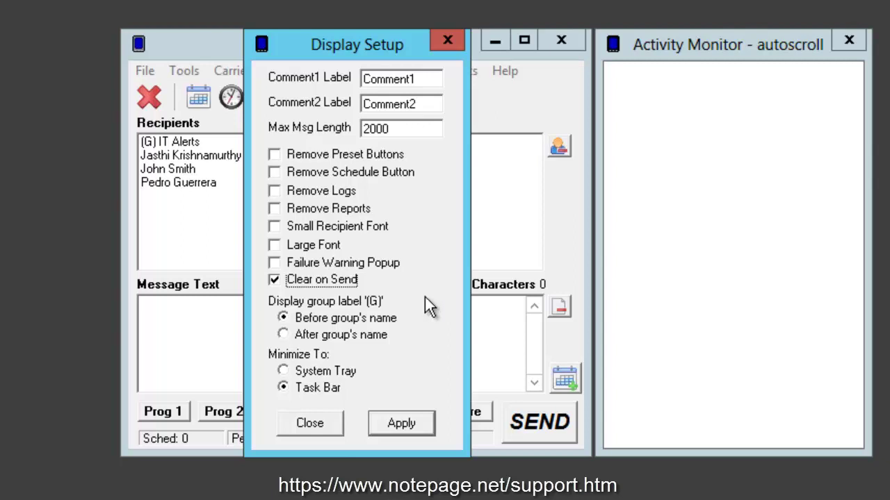
{"action": "left_click", "coordinate": [335, 284]}
Keep minimizing to the Task Bar, apply and close Display Setup, and reopen the settings categories
{"action": "left_click", "coordinate": [339, 390]}
{"action": "left_click", "coordinate": [389, 422]}
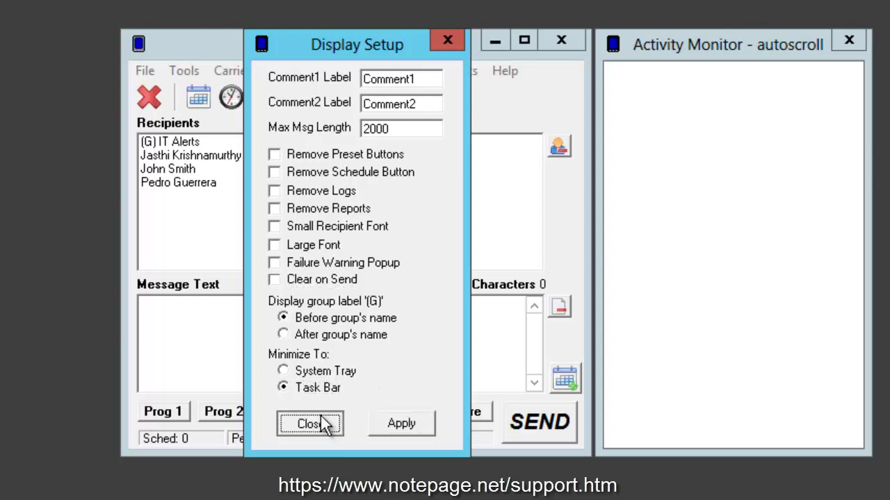
{"action": "left_click", "coordinate": [321, 422]}
{"action": "left_click", "coordinate": [189, 70]}
In User/Global Settings, switch Sender and Sender email to User, leaving the rest Global
{"action": "mouse_move", "coordinate": [232, 105]}
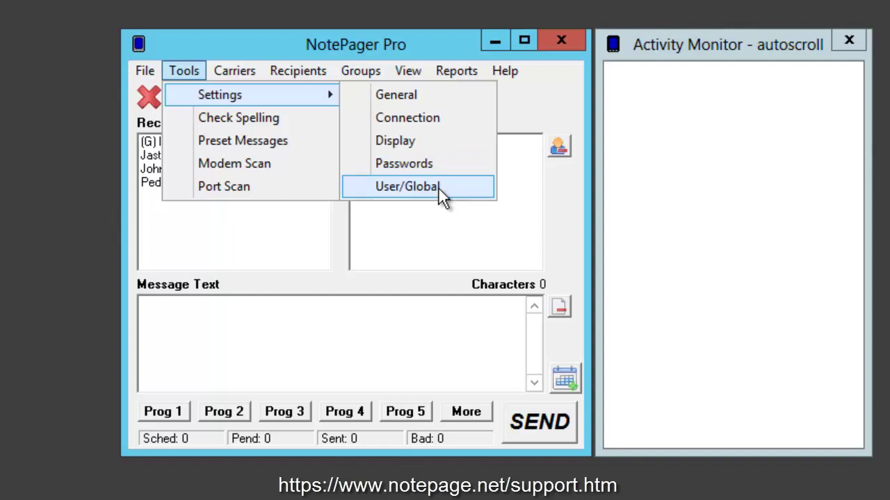
{"action": "left_click", "coordinate": [439, 189]}
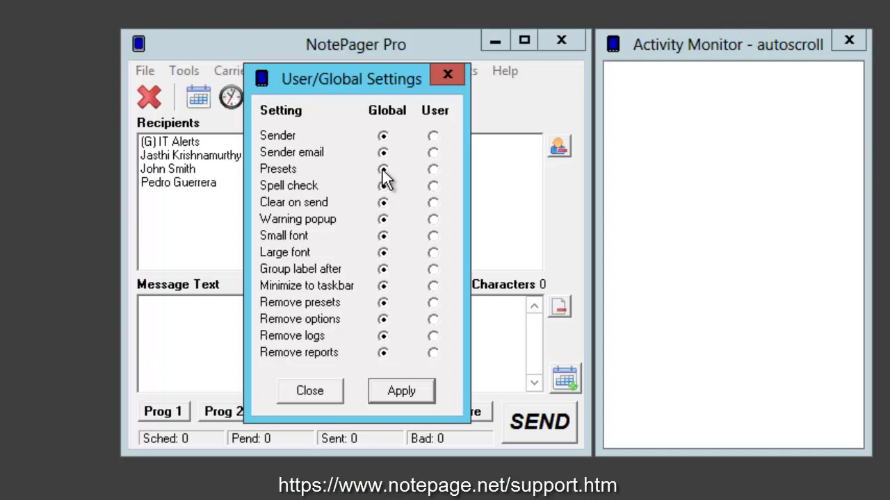
{"action": "left_click", "coordinate": [433, 136]}
{"action": "left_click", "coordinate": [433, 152]}
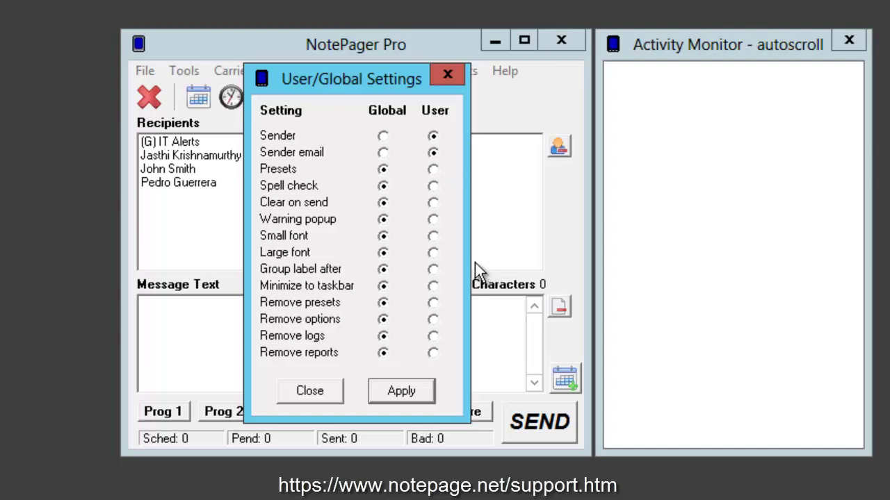